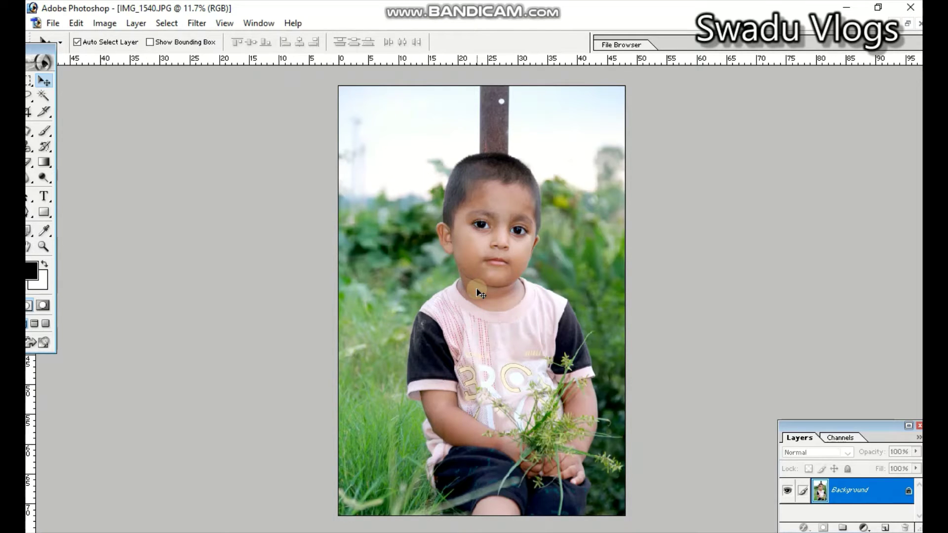
# Step: Duplicate the Background photo onto a new Layer 1 and unlock its position
pyautogui.hotkey('ctrl', 'j')
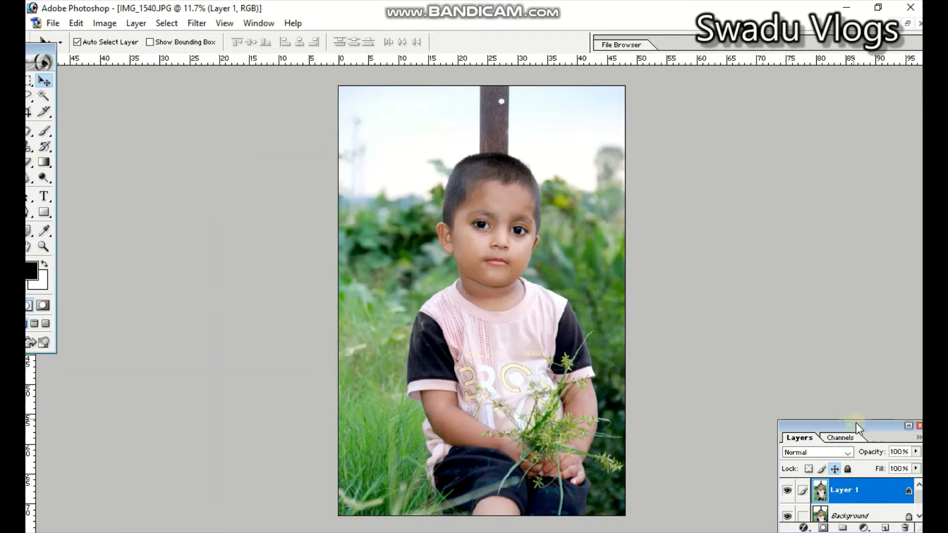
pyautogui.moveTo(847, 339); pyautogui.dragTo(847, 339)
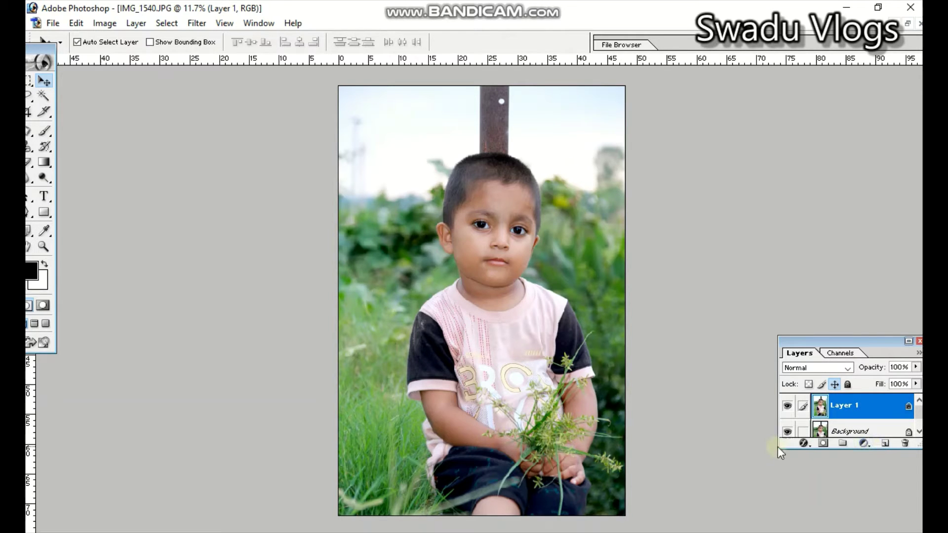
pyautogui.doubleClick(854, 338)
pyautogui.click(907, 340)
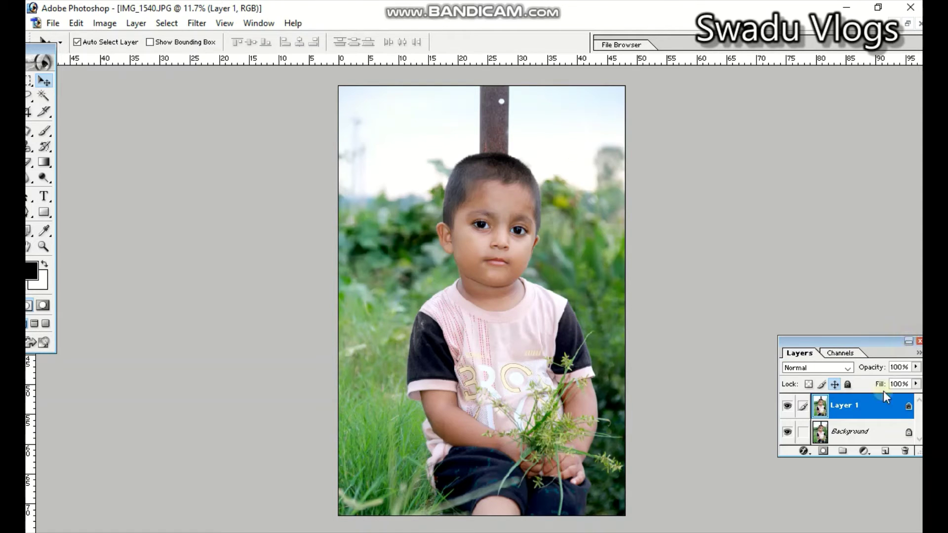
pyautogui.click(836, 383)
pyautogui.click(836, 384)
pyautogui.click(882, 417)
pyautogui.click(823, 383)
# Step: Try Luminosity and Hue blend modes on Layer 1, then return it to Normal
pyautogui.click(842, 368)
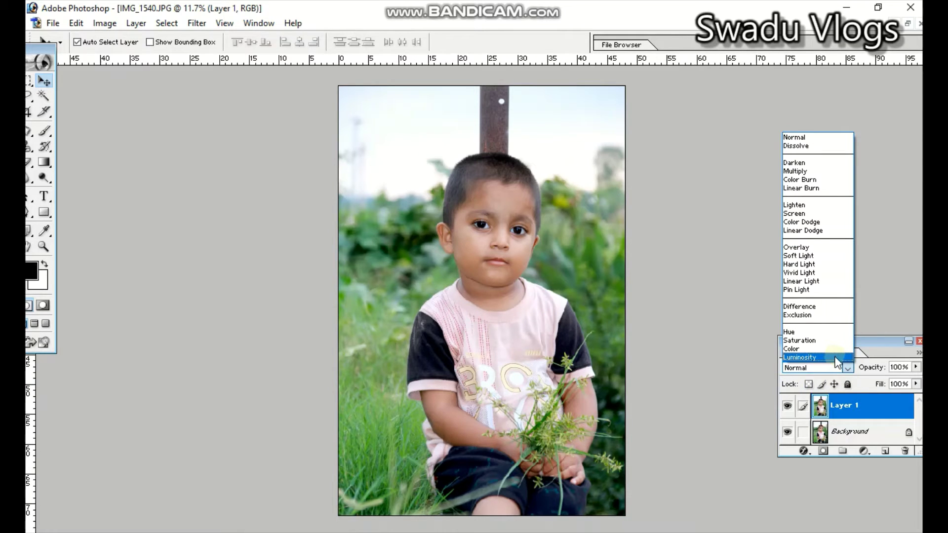
pyautogui.click(835, 358)
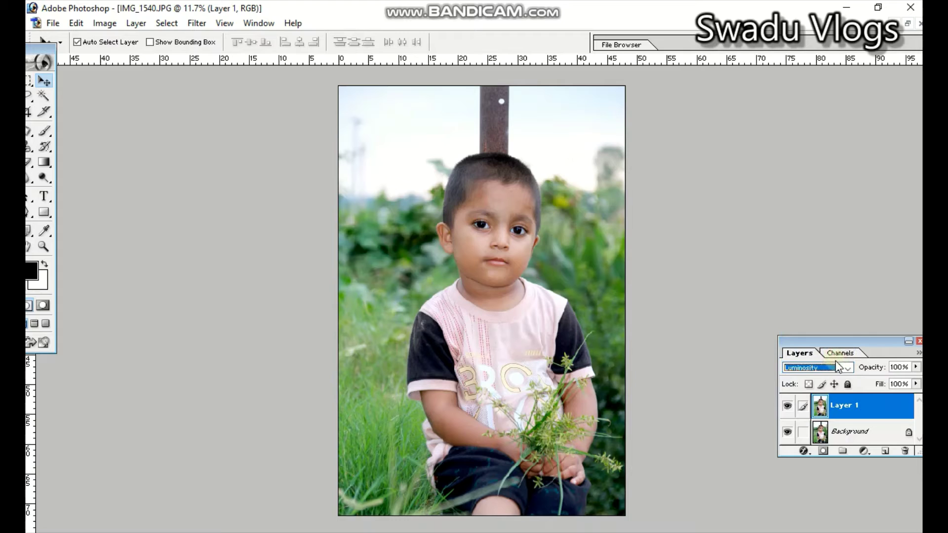
pyautogui.click(847, 370)
pyautogui.click(820, 339)
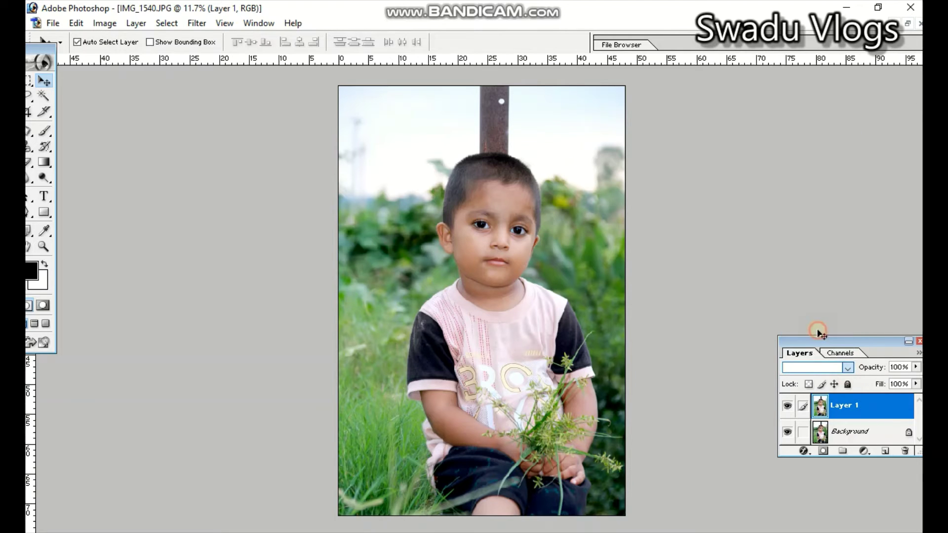
pyautogui.click(849, 371)
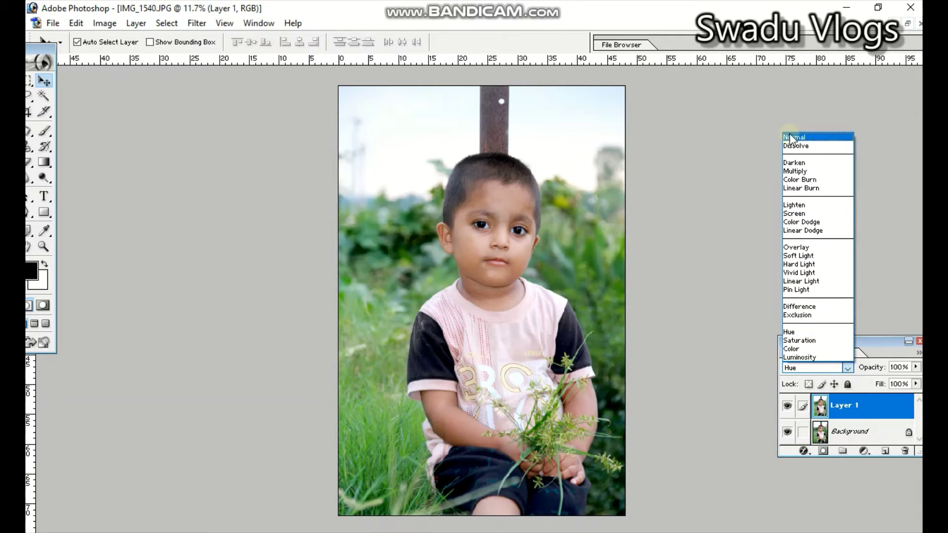
pyautogui.click(789, 136)
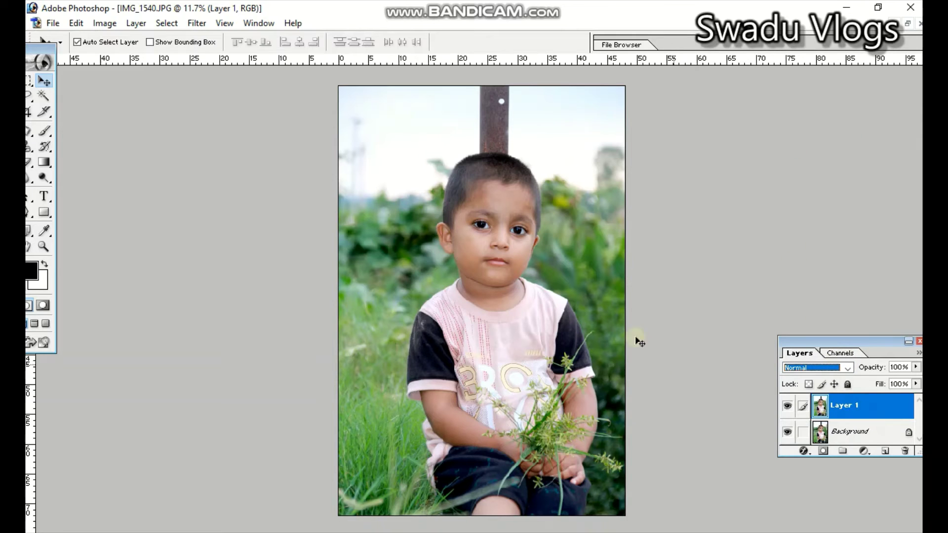
pyautogui.click(541, 307)
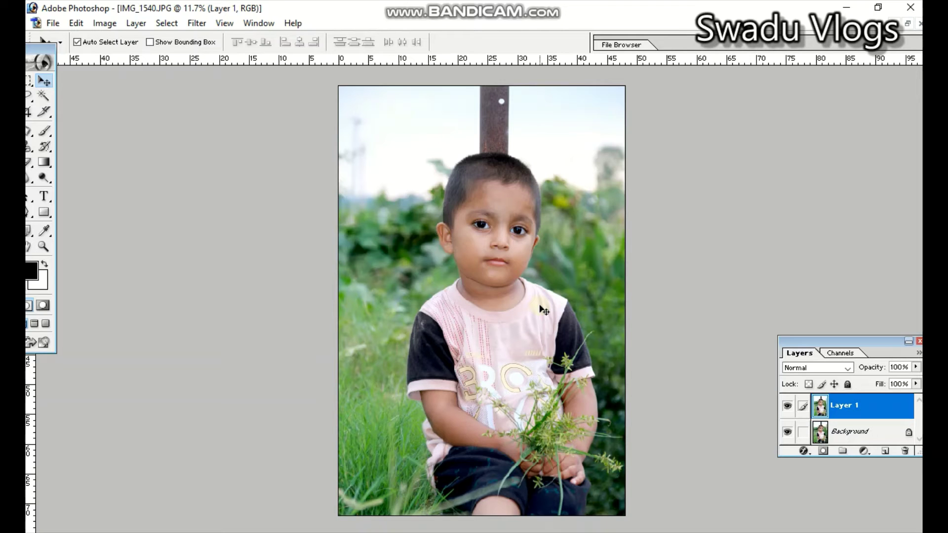
# Step: Apply a Hue/Saturation adjustment of Hue +180 to Layer 1, turning the grass purple
pyautogui.hotkey('ctrl', 'u')
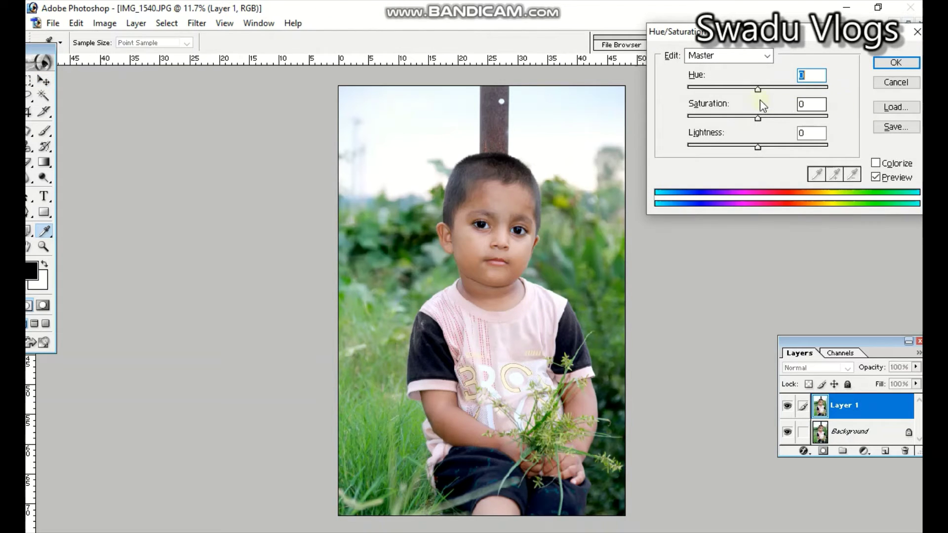
pyautogui.click(759, 89)
pyautogui.moveTo(758, 89); pyautogui.dragTo(828, 91)
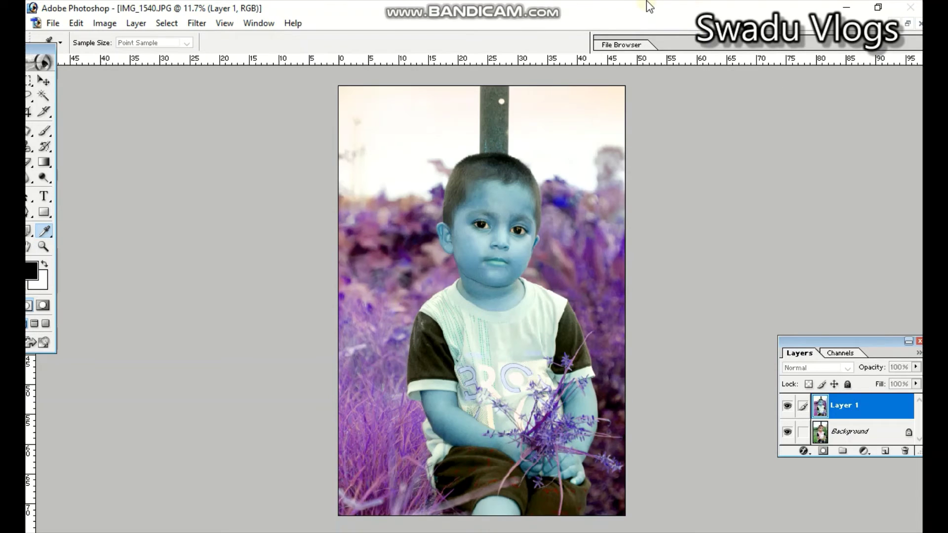
pyautogui.click(646, 5)
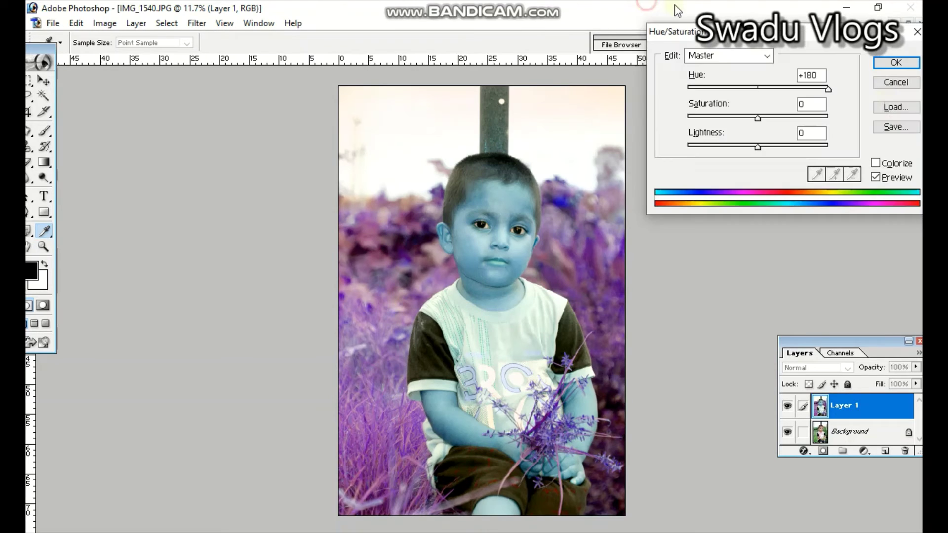
pyautogui.click(905, 65)
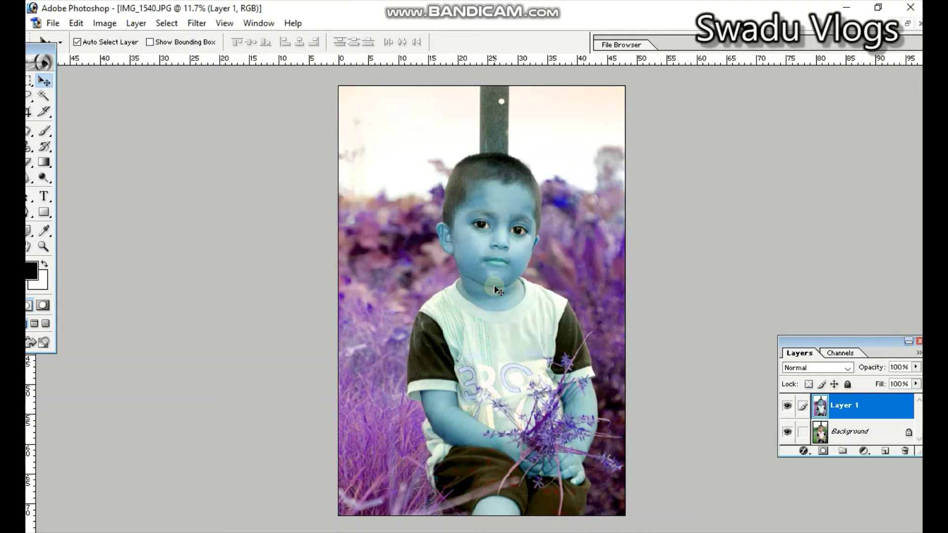
# Step: Zoom in and erase Layer 1 over the forehead and left face with a 300 eraser
pyautogui.hotkey('ctrl', '+')
pyautogui.hotkey('ctrl', '+')
pyautogui.hotkey('ctrl', '+')
pyautogui.scroll(5, 458, 283)
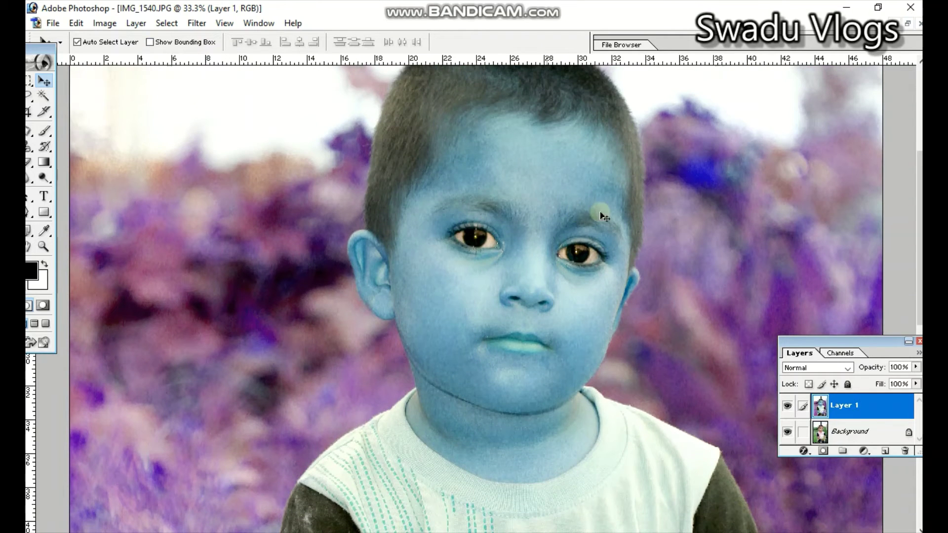
pyautogui.press('e')
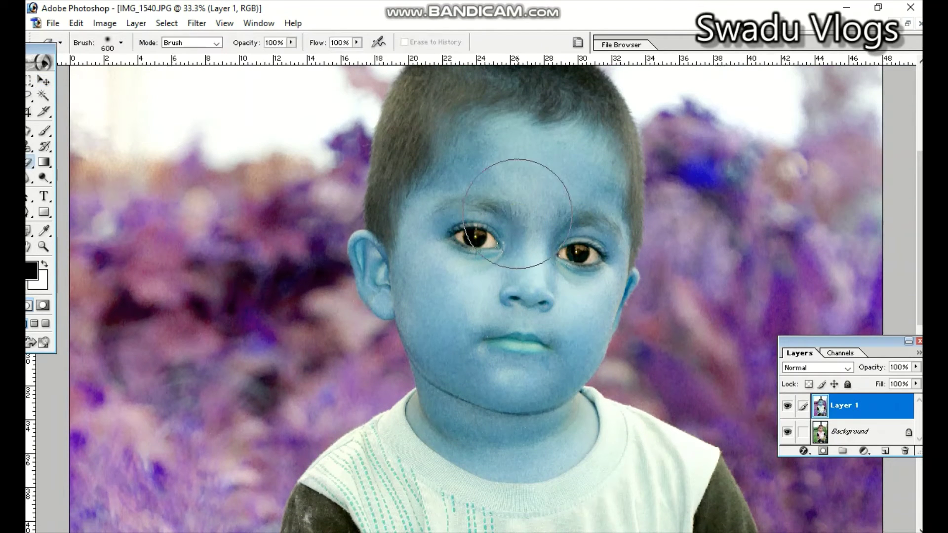
pyautogui.click(522, 215)
pyautogui.moveTo(43, 50)
pyautogui.mouseDown()
pyautogui.moveTo(100, 47)
pyautogui.moveTo(33, 56)
pyautogui.mouseUp()
pyautogui.press('[')
pyautogui.press('[')
pyautogui.press('[')
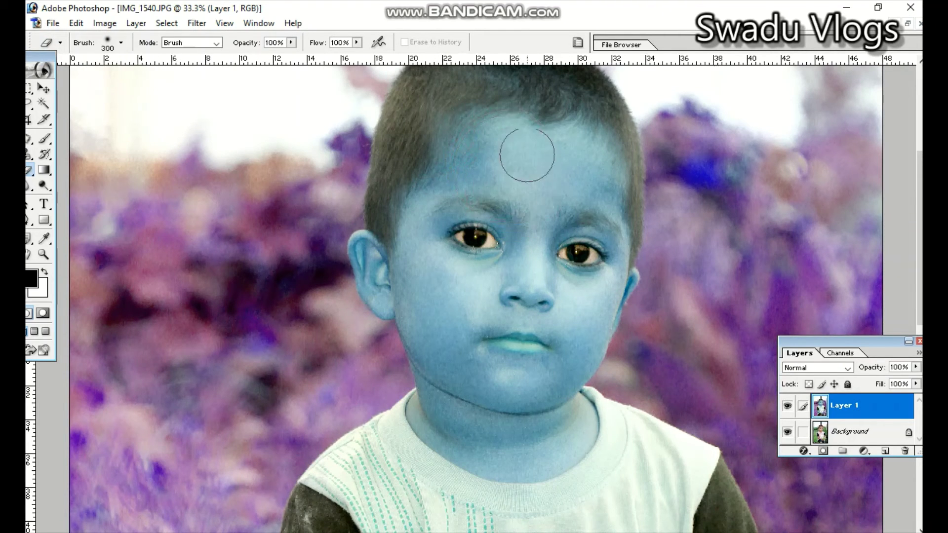
pyautogui.moveTo(527, 148)
pyautogui.mouseDown()
pyautogui.moveTo(459, 276)
pyautogui.moveTo(418, 247)
pyautogui.moveTo(428, 296)
pyautogui.moveTo(497, 318)
pyautogui.moveTo(546, 210)
pyautogui.moveTo(505, 163)
pyautogui.mouseUp()
# Step: Erase the blue tint from the rest of the face, chin, neck and left ear
pyautogui.scroll(5, 497, 313)
pyautogui.moveTo(493, 296)
pyautogui.mouseDown()
pyautogui.moveTo(439, 260)
pyautogui.moveTo(433, 244)
pyautogui.moveTo(413, 281)
pyautogui.moveTo(461, 218)
pyautogui.moveTo(522, 234)
pyautogui.moveTo(508, 249)
pyautogui.moveTo(438, 259)
pyautogui.moveTo(545, 226)
pyautogui.moveTo(584, 308)
pyautogui.moveTo(602, 276)
pyautogui.moveTo(587, 321)
pyautogui.moveTo(598, 438)
pyautogui.moveTo(553, 447)
pyautogui.mouseUp()
pyautogui.scroll(-1, 548, 385)
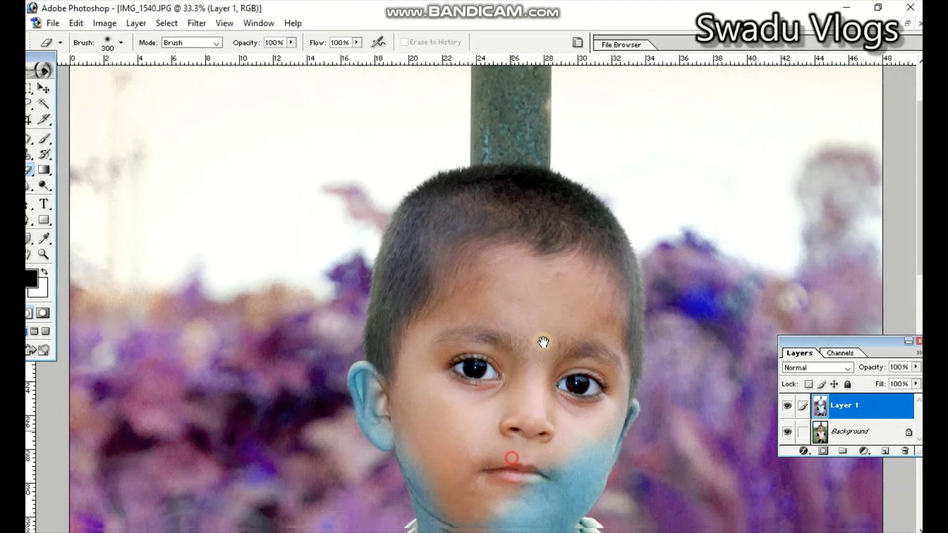
pyautogui.scroll(-5, 494, 340)
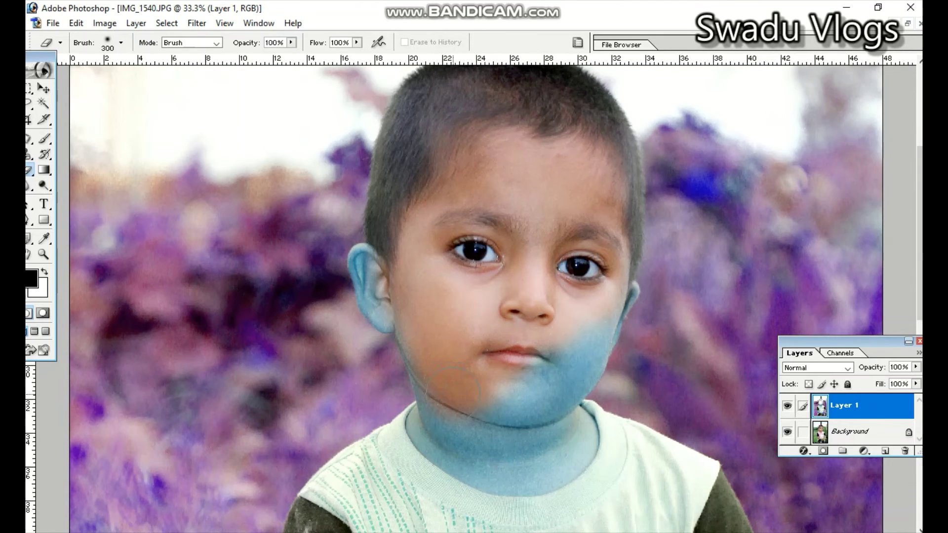
pyautogui.moveTo(431, 344)
pyautogui.mouseDown()
pyautogui.moveTo(449, 459)
pyautogui.moveTo(493, 342)
pyautogui.moveTo(556, 445)
pyautogui.moveTo(571, 317)
pyautogui.moveTo(571, 339)
pyautogui.moveTo(596, 275)
pyautogui.mouseUp()
pyautogui.moveTo(416, 240)
pyautogui.mouseDown()
pyautogui.moveTo(380, 244)
pyautogui.moveTo(402, 276)
pyautogui.moveTo(370, 257)
pyautogui.mouseUp()
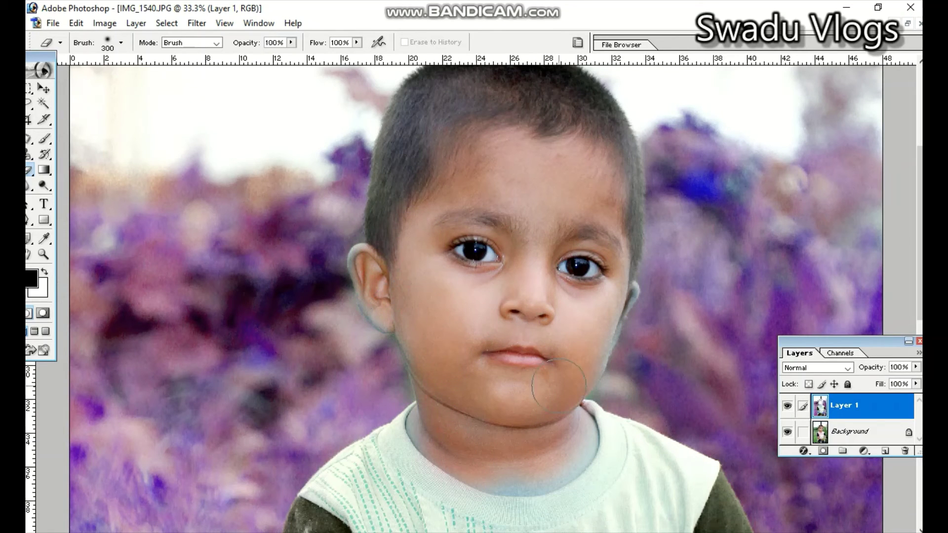
# Step: Enlarge the eraser to 600 and erase the tint from the shirt, flowers and right sleeve
pyautogui.moveTo(525, 443); pyautogui.dragTo(526, 222)
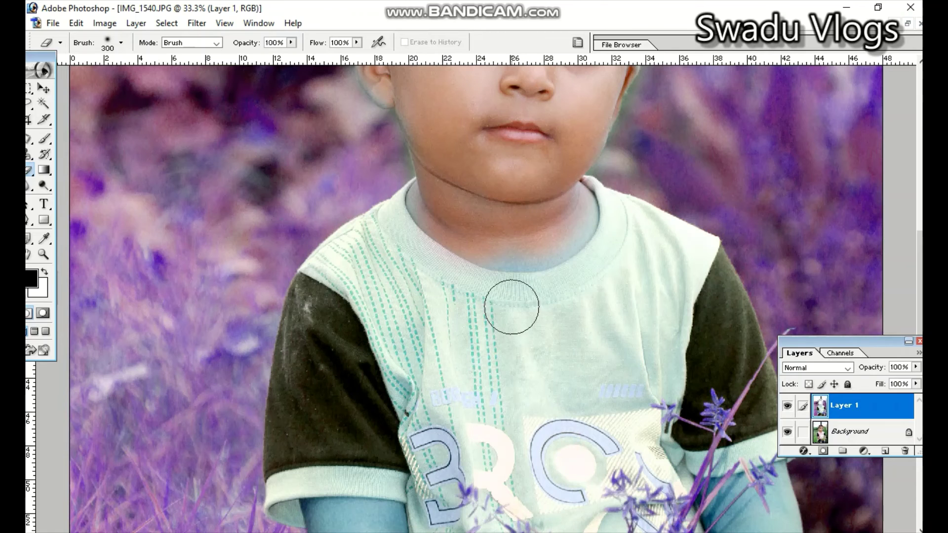
pyautogui.press(']')
pyautogui.press(']')
pyautogui.press(']')
pyautogui.moveTo(509, 257); pyautogui.dragTo(509, 194)
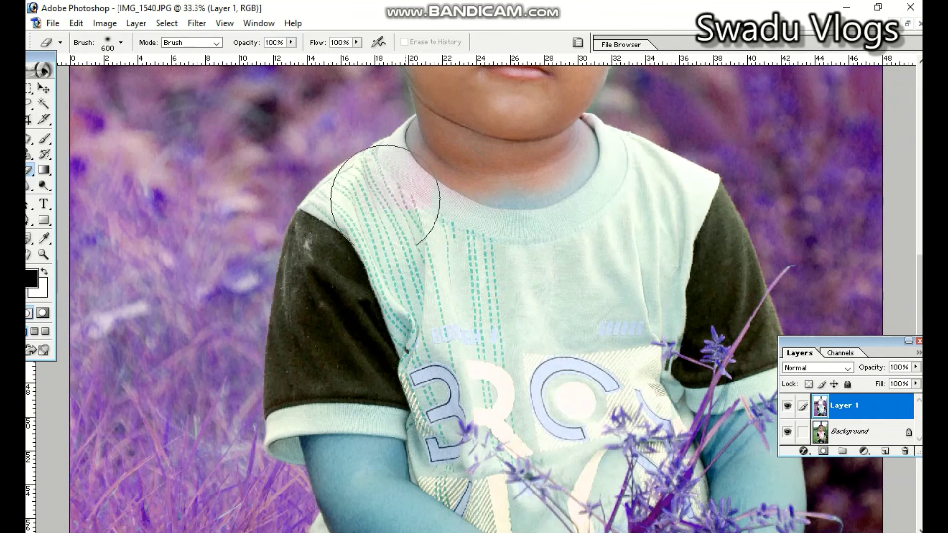
pyautogui.moveTo(391, 198)
pyautogui.mouseDown()
pyautogui.moveTo(340, 345)
pyautogui.moveTo(546, 220)
pyautogui.moveTo(583, 390)
pyautogui.moveTo(583, 341)
pyautogui.mouseUp()
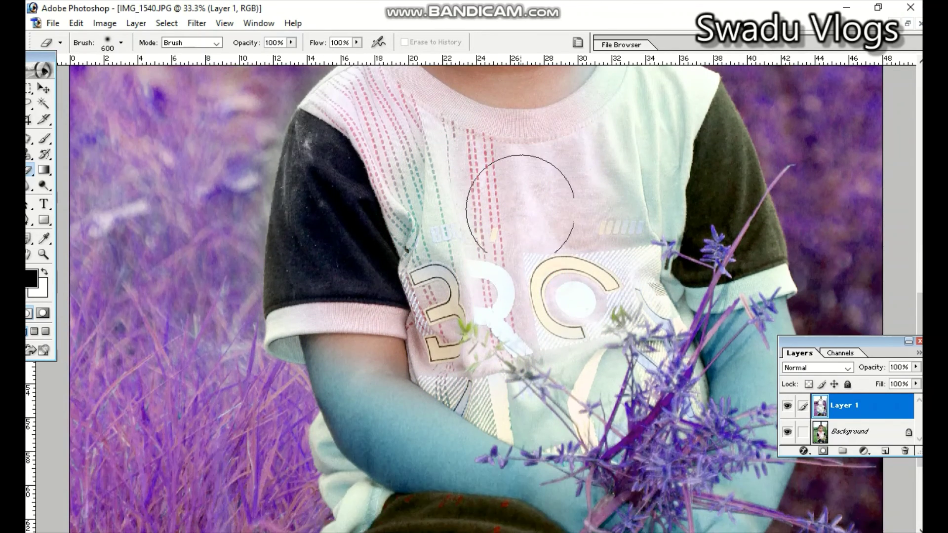
pyautogui.moveTo(518, 202)
pyautogui.mouseDown()
pyautogui.moveTo(563, 429)
pyautogui.moveTo(686, 267)
pyautogui.moveTo(640, 412)
pyautogui.mouseUp()
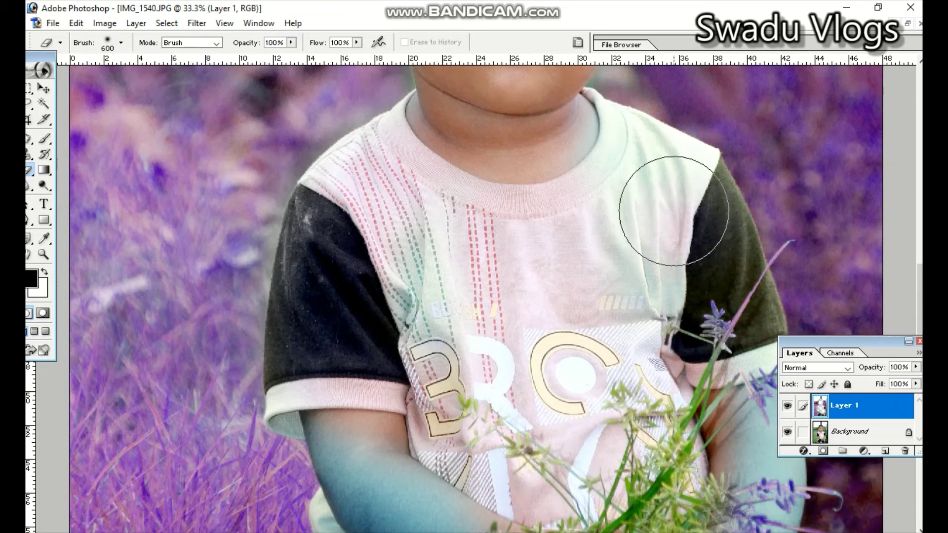
pyautogui.moveTo(673, 217)
pyautogui.mouseDown()
pyautogui.moveTo(687, 285)
pyautogui.moveTo(731, 346)
pyautogui.moveTo(715, 187)
pyautogui.moveTo(740, 231)
pyautogui.moveTo(730, 395)
pyautogui.moveTo(731, 345)
pyautogui.mouseUp()
# Step: Erase the tint from the hand, forearm and shorts, then fit the image on screen
pyautogui.moveTo(518, 375)
pyautogui.mouseDown()
pyautogui.moveTo(413, 249)
pyautogui.moveTo(346, 277)
pyautogui.mouseUp()
pyautogui.moveTo(394, 355)
pyautogui.mouseDown()
pyautogui.moveTo(424, 393)
pyautogui.moveTo(602, 491)
pyautogui.moveTo(666, 486)
pyautogui.moveTo(731, 419)
pyautogui.moveTo(740, 188)
pyautogui.mouseUp()
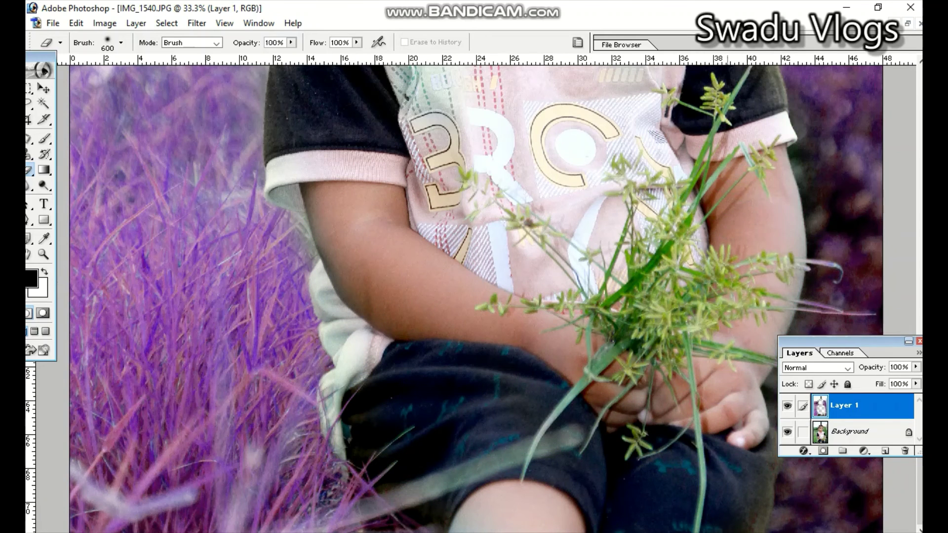
pyautogui.scroll(1, 676, 400)
pyautogui.scroll(5, 696, 222)
pyautogui.scroll(4, 615, 222)
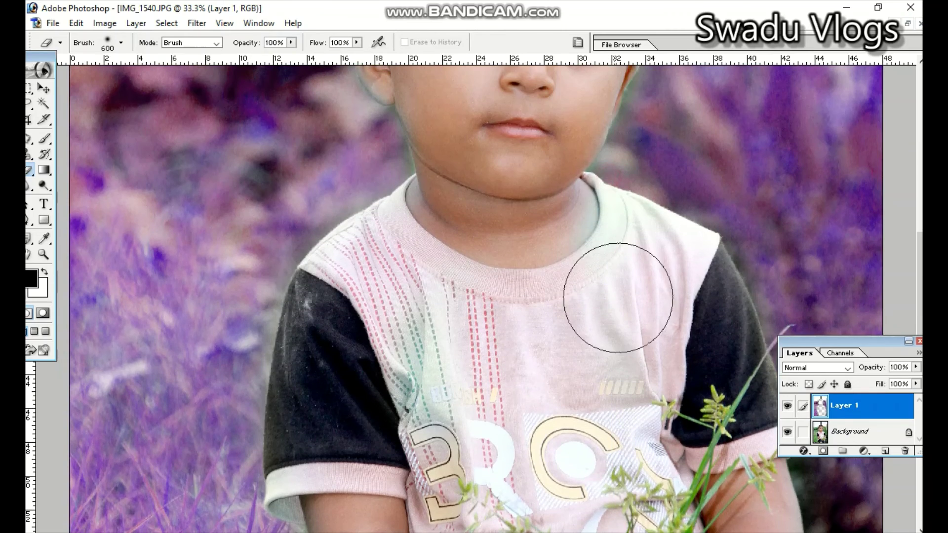
pyautogui.scroll(1, 536, 296)
pyautogui.scroll(6, 518, 276)
pyautogui.scroll(3, 456, 184)
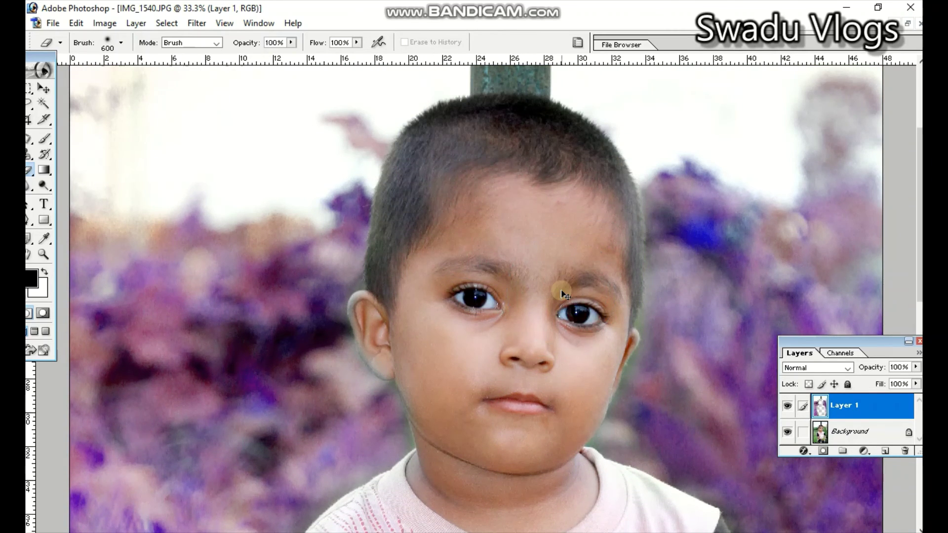
pyautogui.hotkey('ctrl', '0')
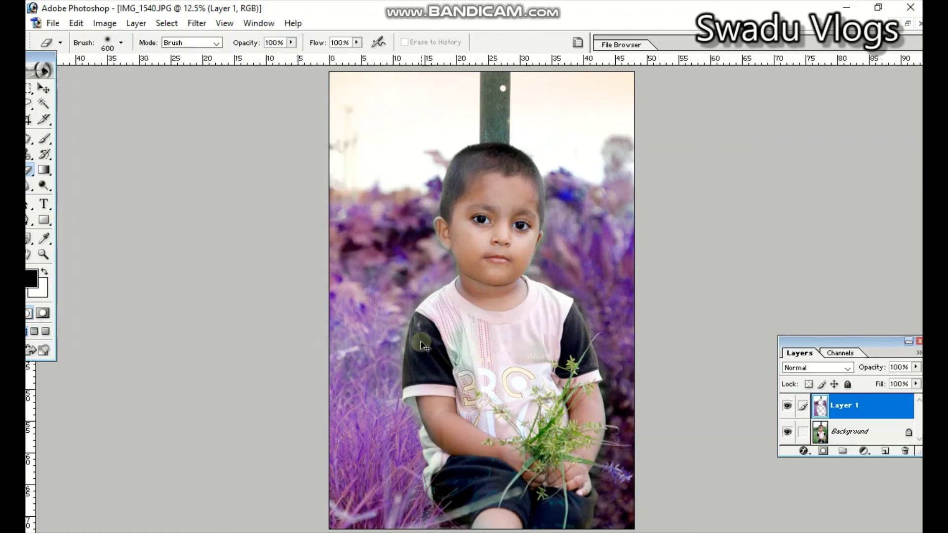
# Step: Flatten the image and save it to the Desktop as JPEG IMG_1540 with default quality
pyautogui.hotkey('ctrl', 'e')
pyautogui.hotkey('ctrl', 'shift', 's')
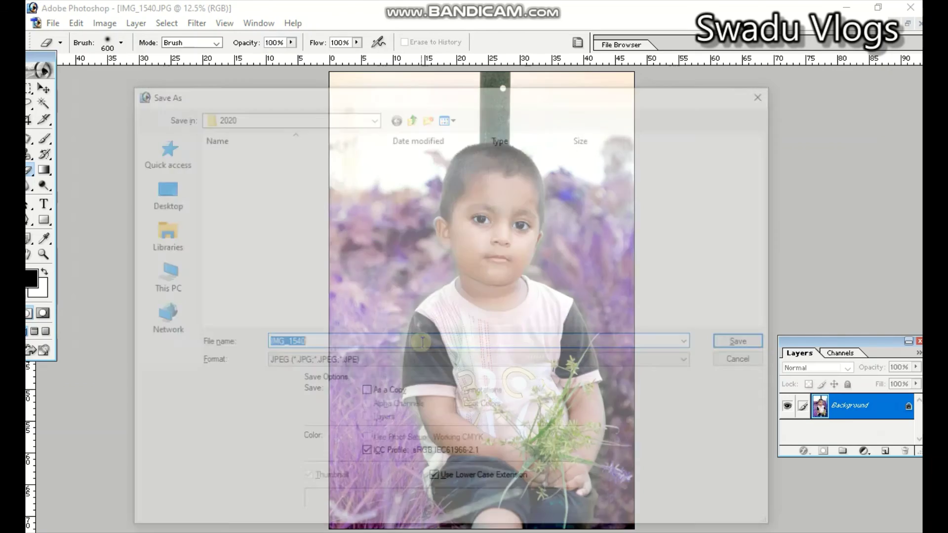
pyautogui.click(160, 192)
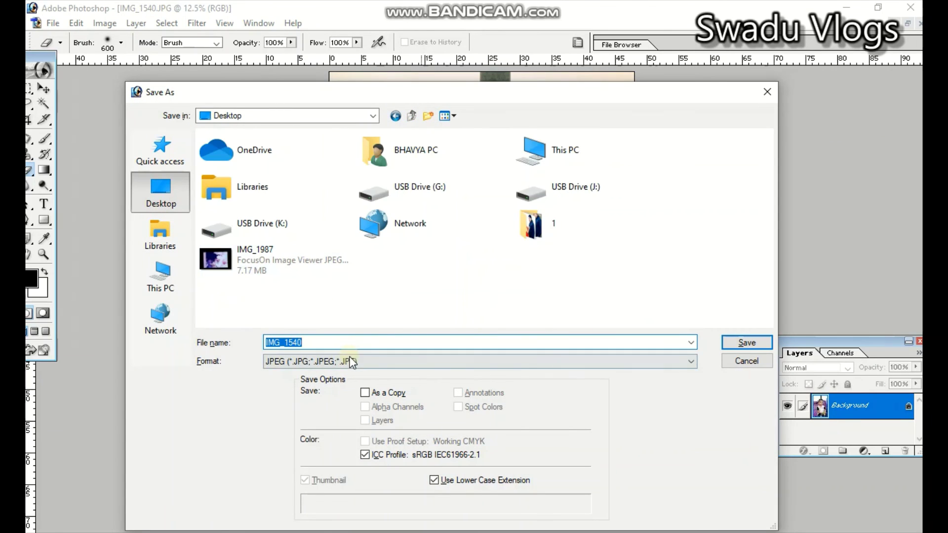
pyautogui.click(363, 344)
pyautogui.press('Return')
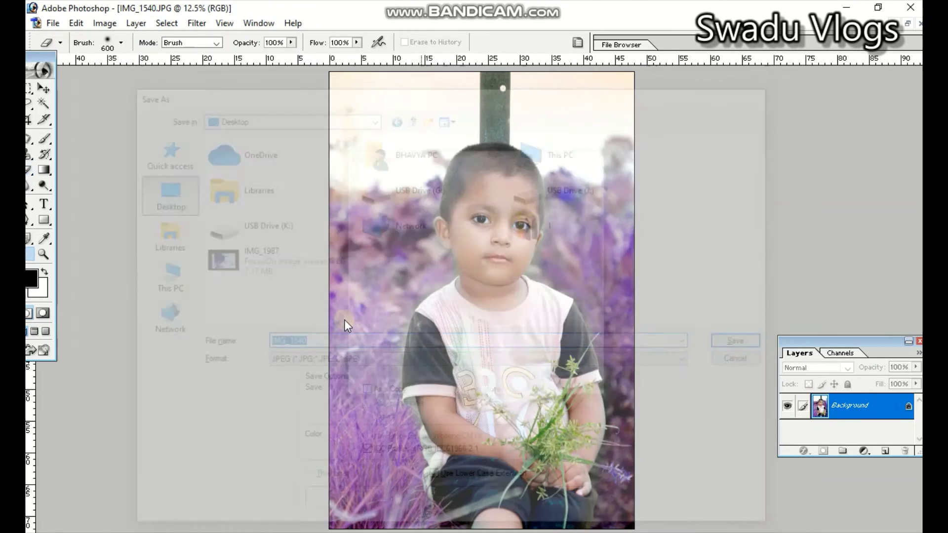
pyautogui.press('Return')
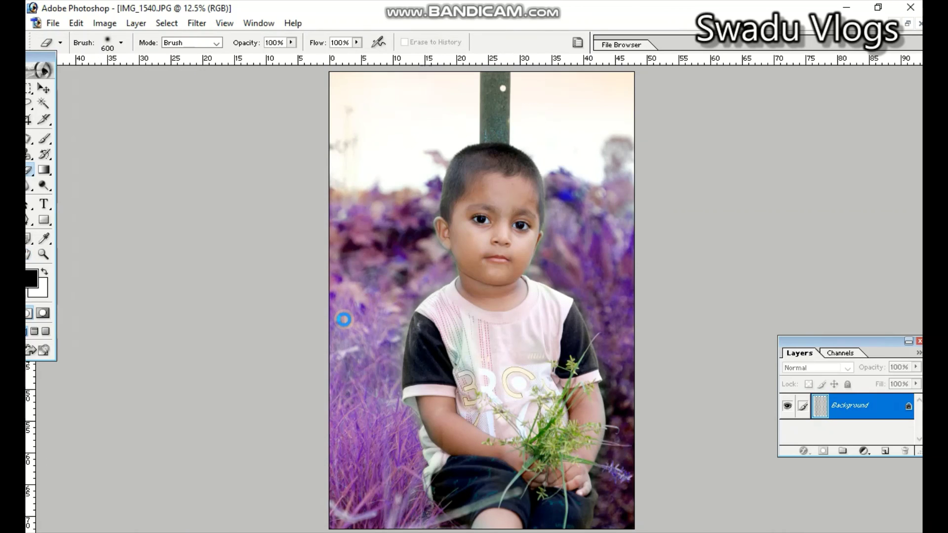